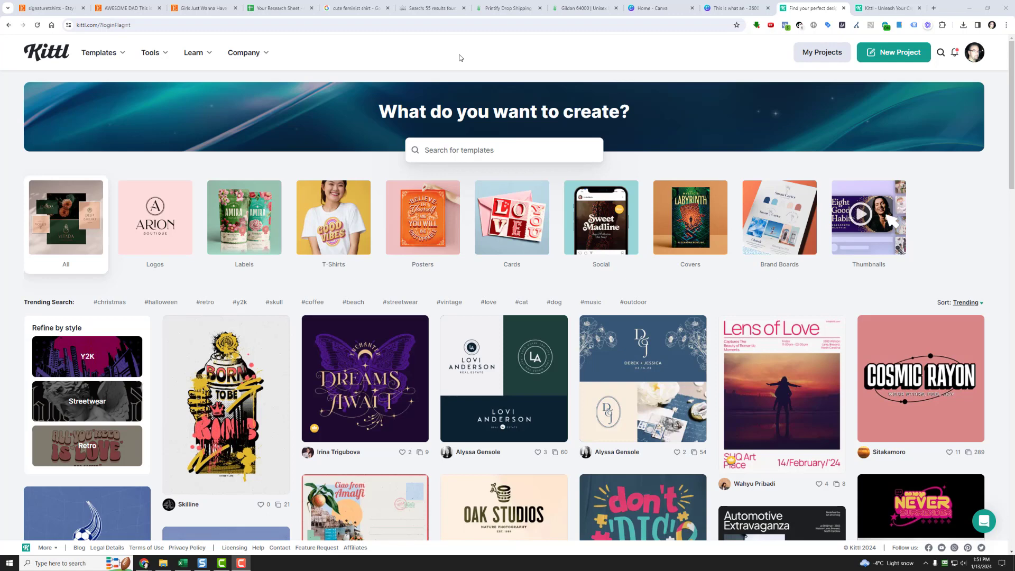
- Search the template library for "t-shirt"
click(539, 142)
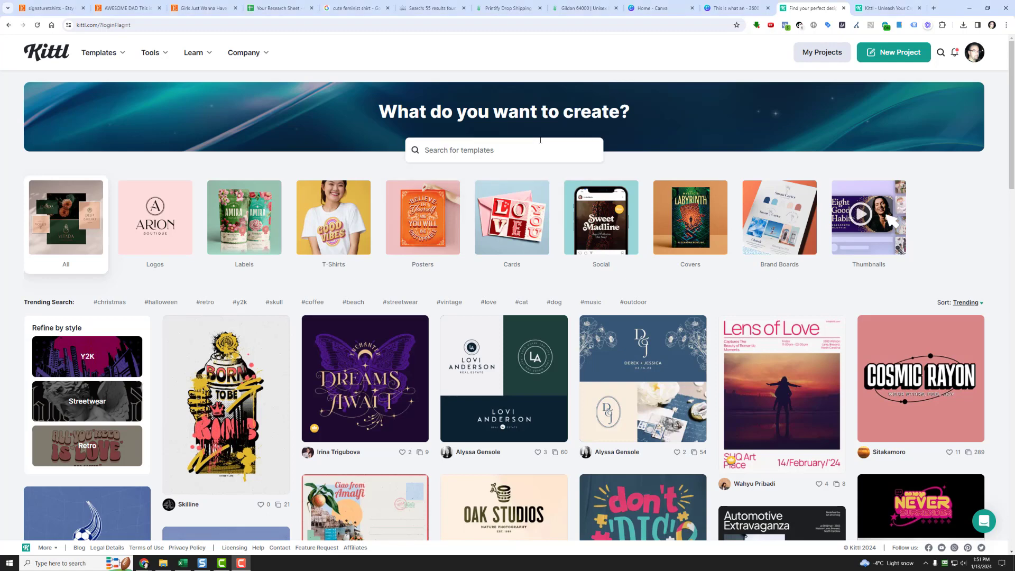
text(t-shir)
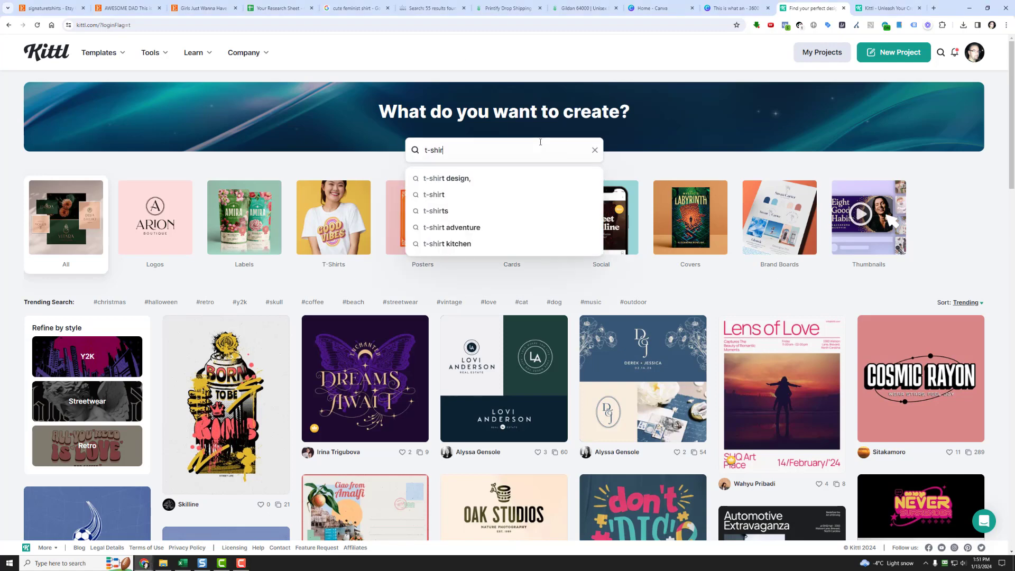
text(t)
key(Return)
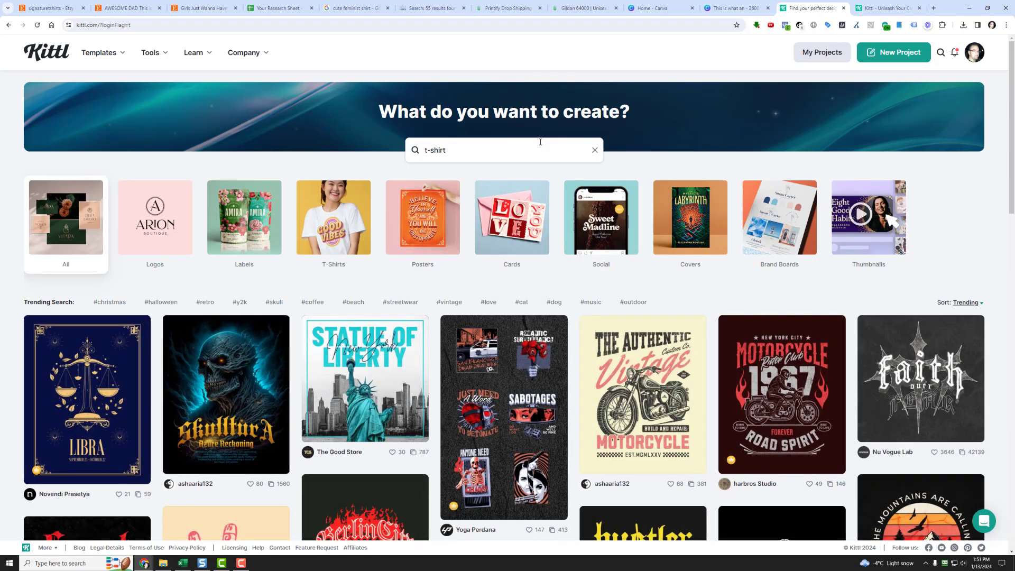
- Open the "In My Defense I Ran Out Of Coffee" T-shirt template for editing and dismiss the Kittl AI offer
scroll(528, 253, down, 3)
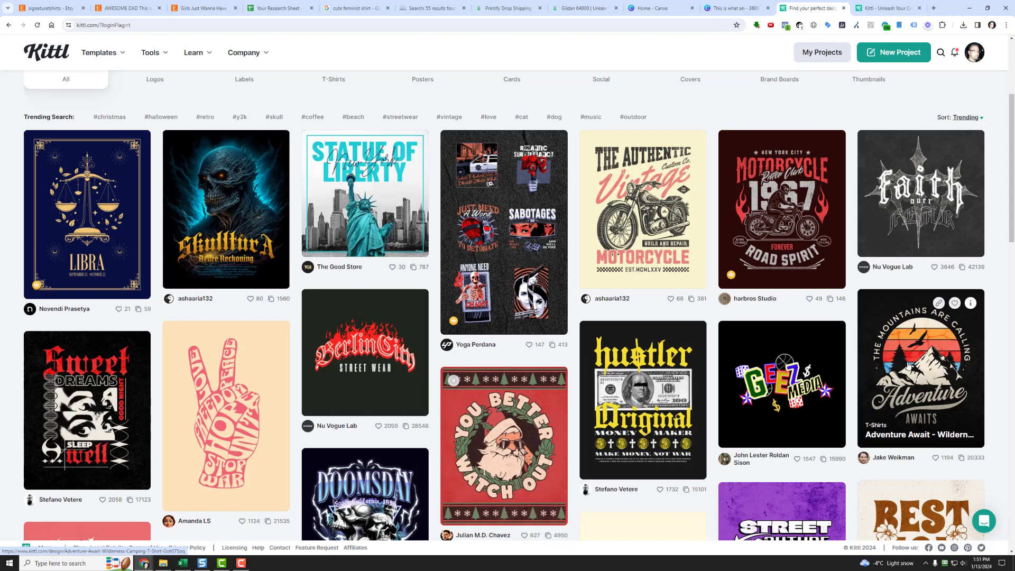
scroll(902, 357, down, 10)
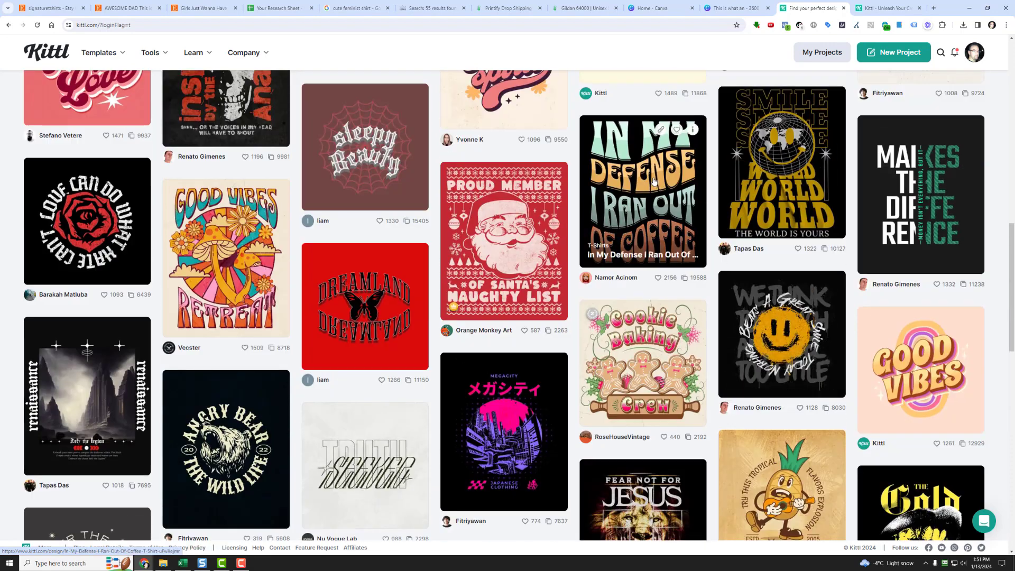
click(635, 198)
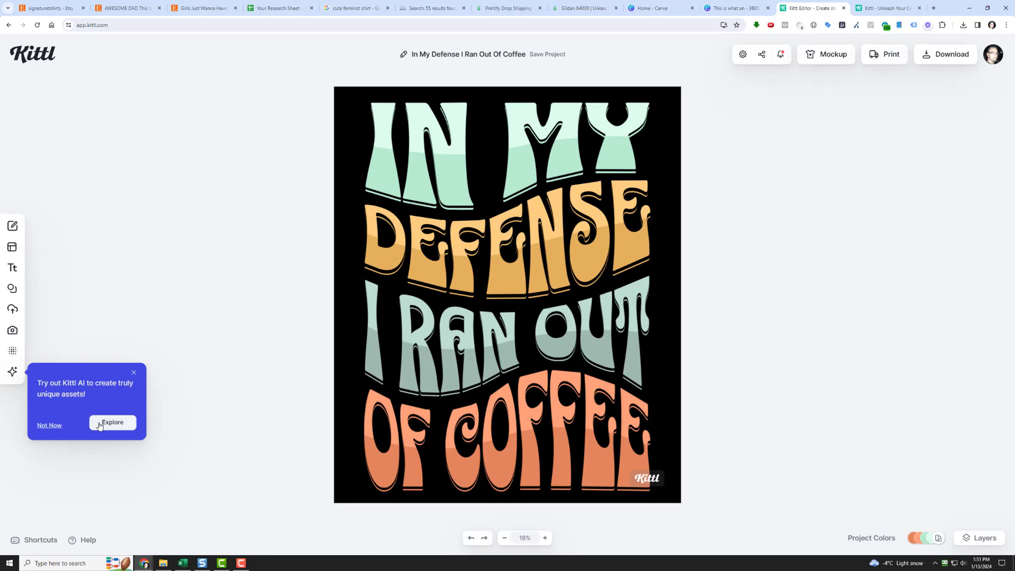
click(55, 424)
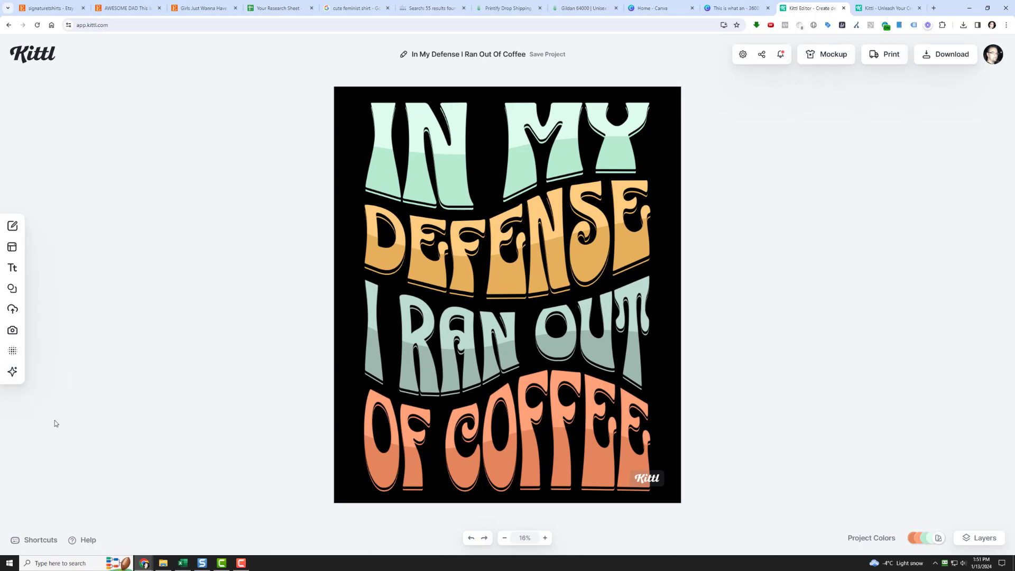
- Replace the text "IN MY" on the design's first line with "THIS IS WHAT AN"
click(505, 134)
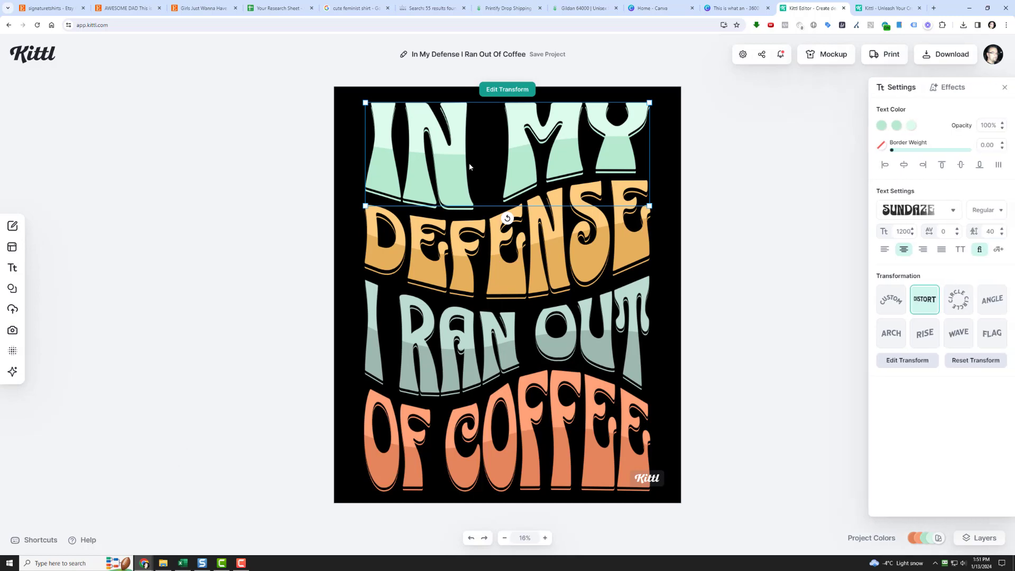
double_click(512, 165)
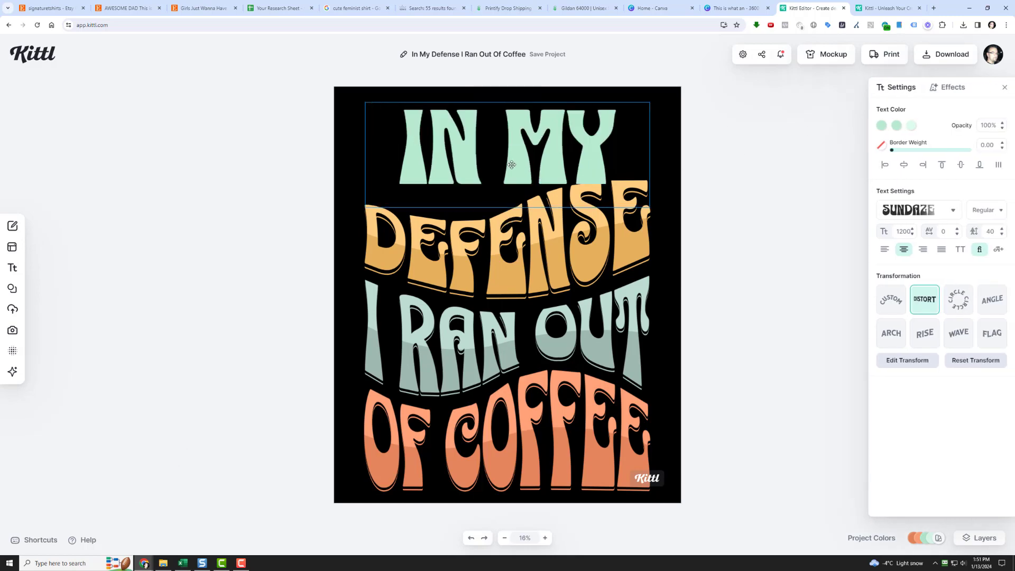
key(BackSpace)
key(BackSpace)
key(BackSpace)
key(BackSpace)
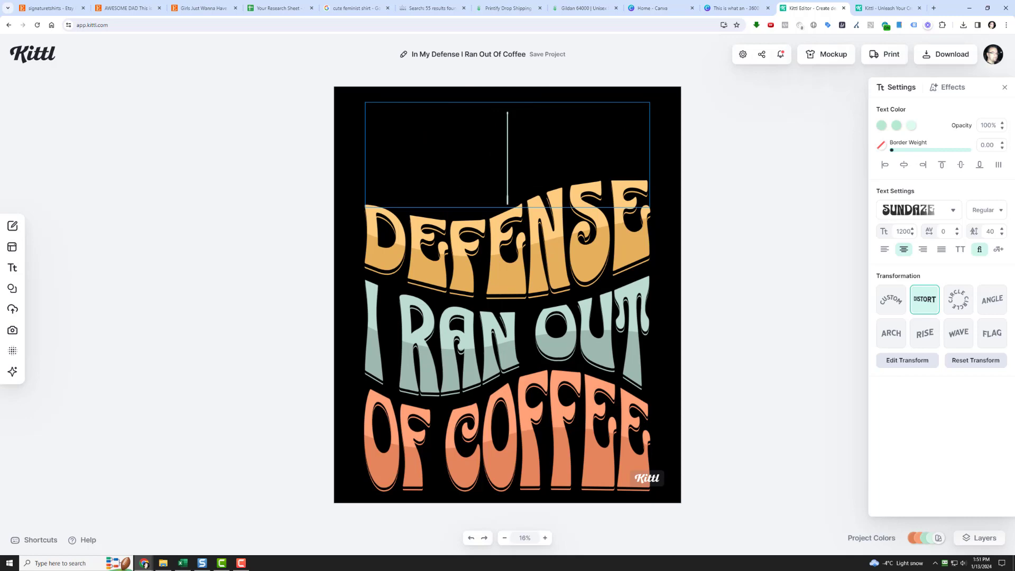
text(THI IS)
key(BackSpace)
key(BackSpace)
key(BackSpace)
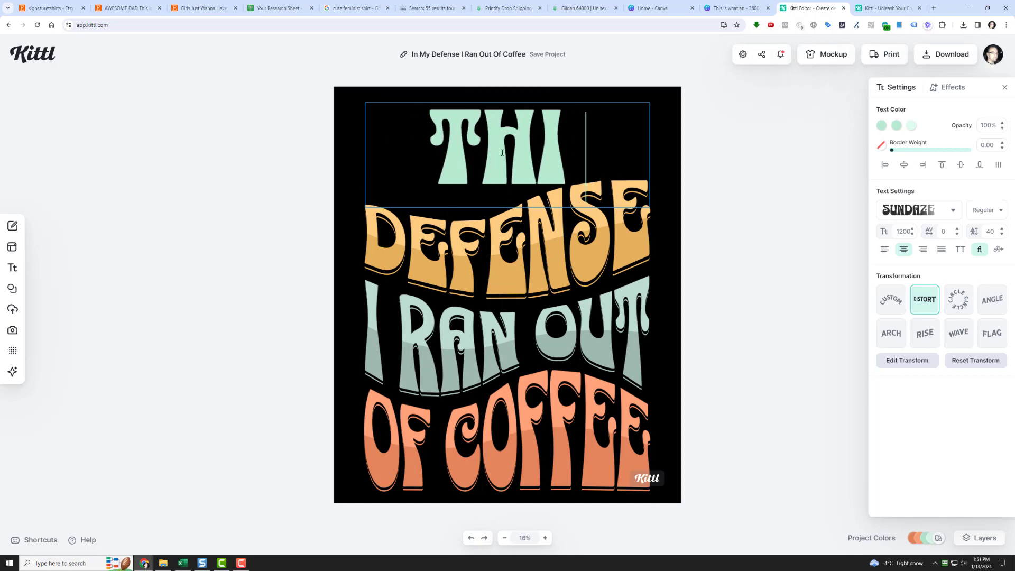
text(S)
key(Return)
text(IS)
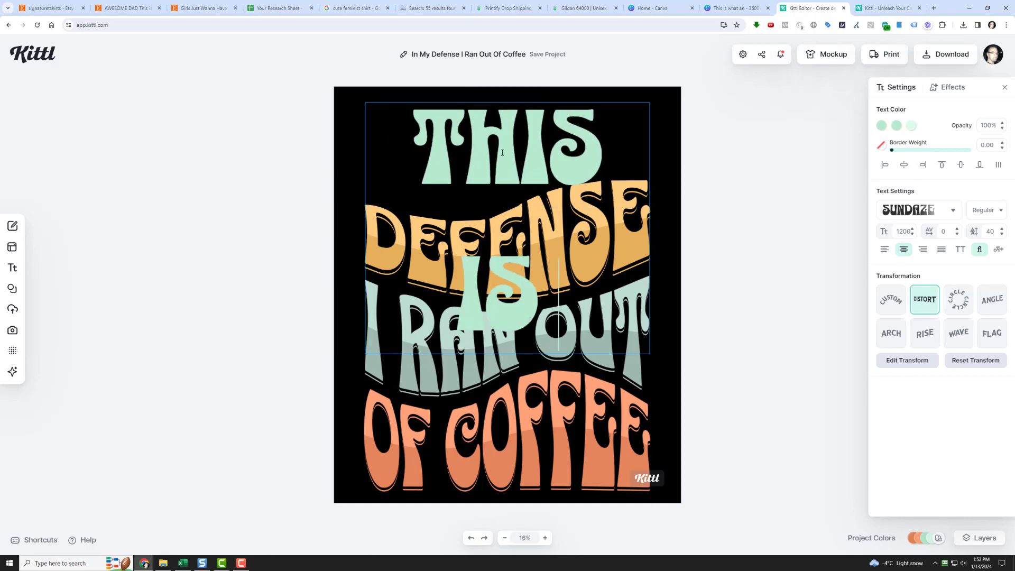
key(Return)
text(WHAT AN)
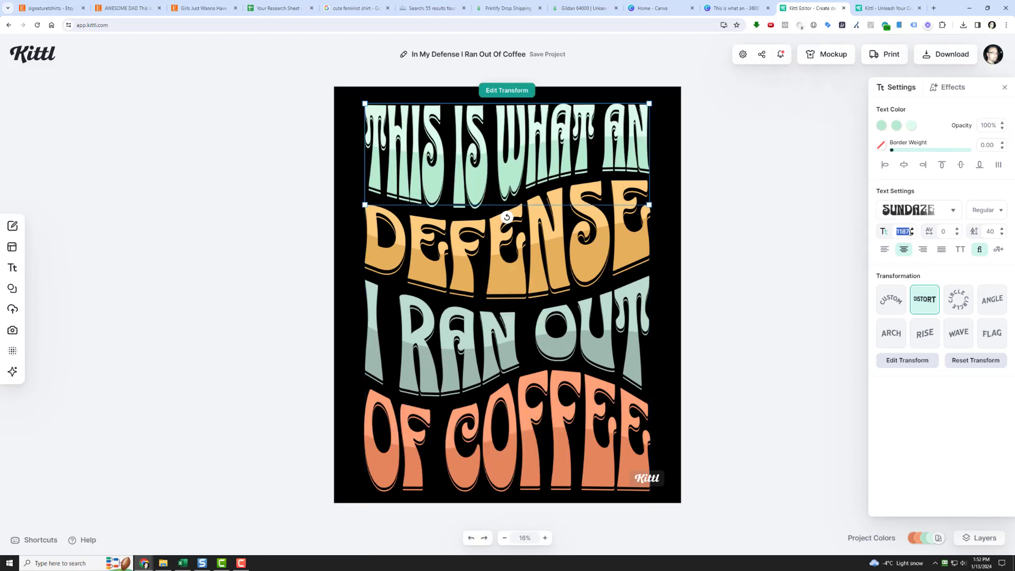
- Set the font size of the "THIS IS WHAT AN" line to 100
double_click(906, 232)
text(100)
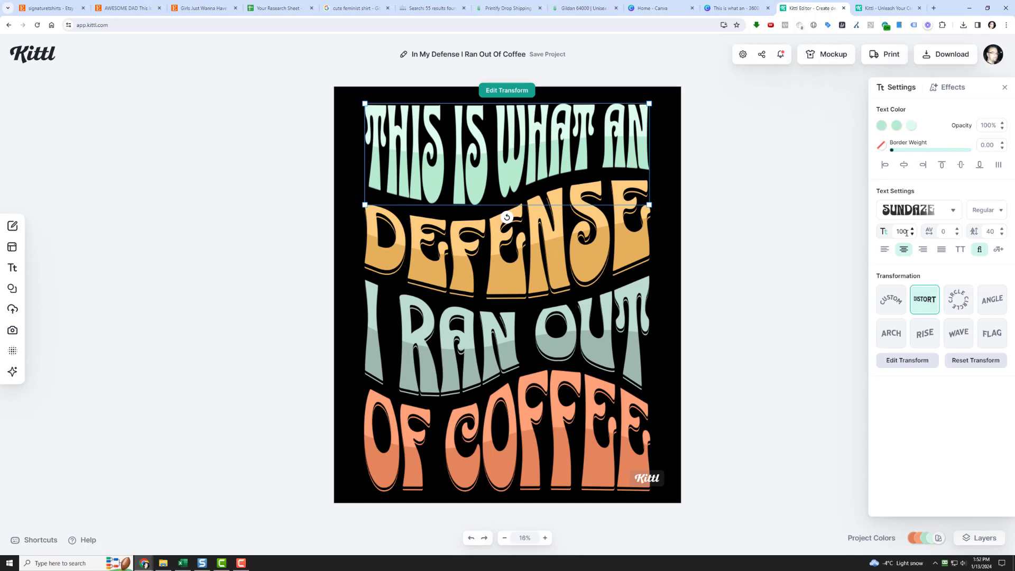
key(Return)
click(490, 256)
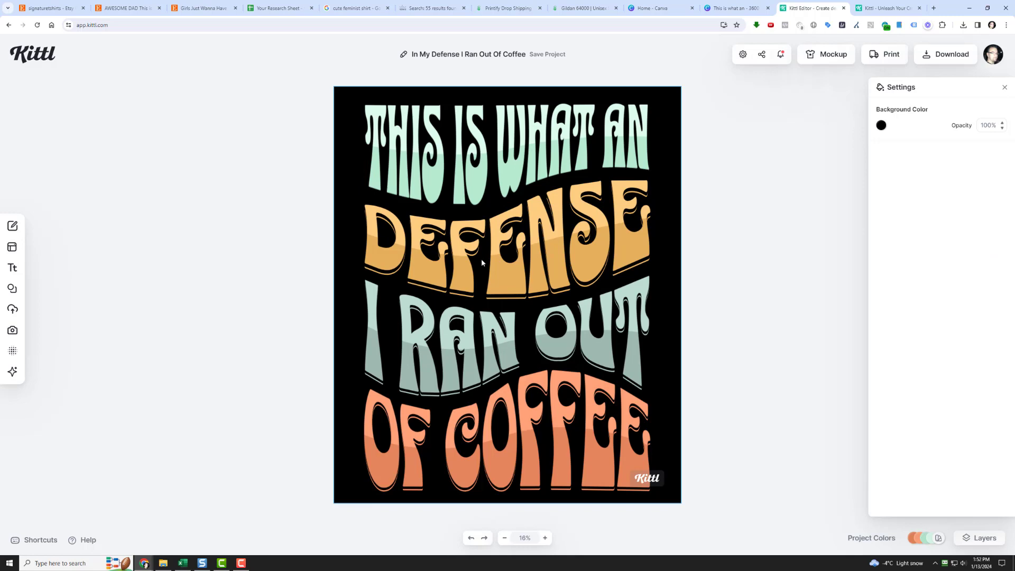
click(481, 259)
click(481, 259)
click(481, 259)
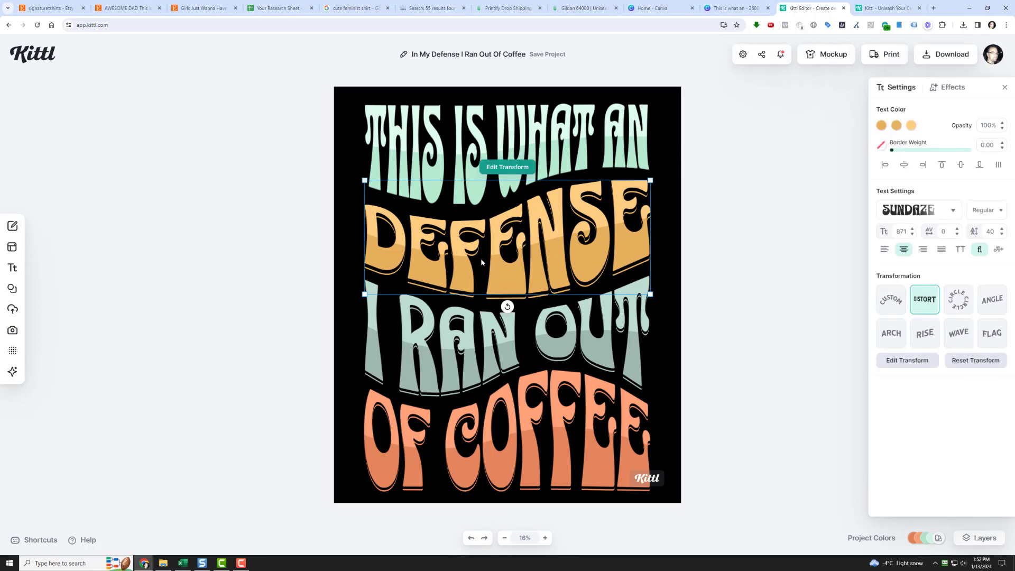
key(Delete)
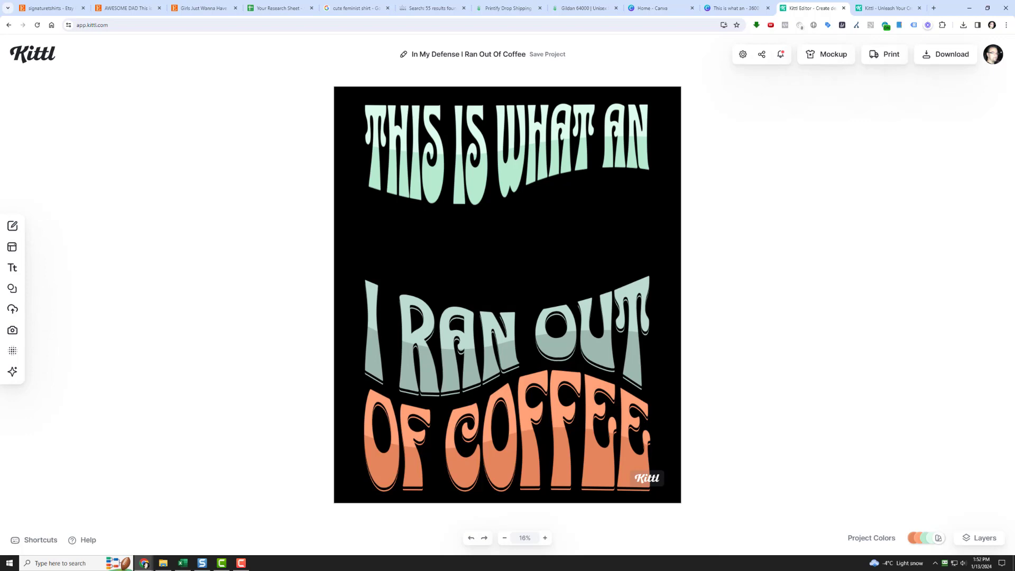
key(ctrl+v)
- Replace the word "DEFENSE" on the design's second line with "AWESOME"
double_click(566, 245)
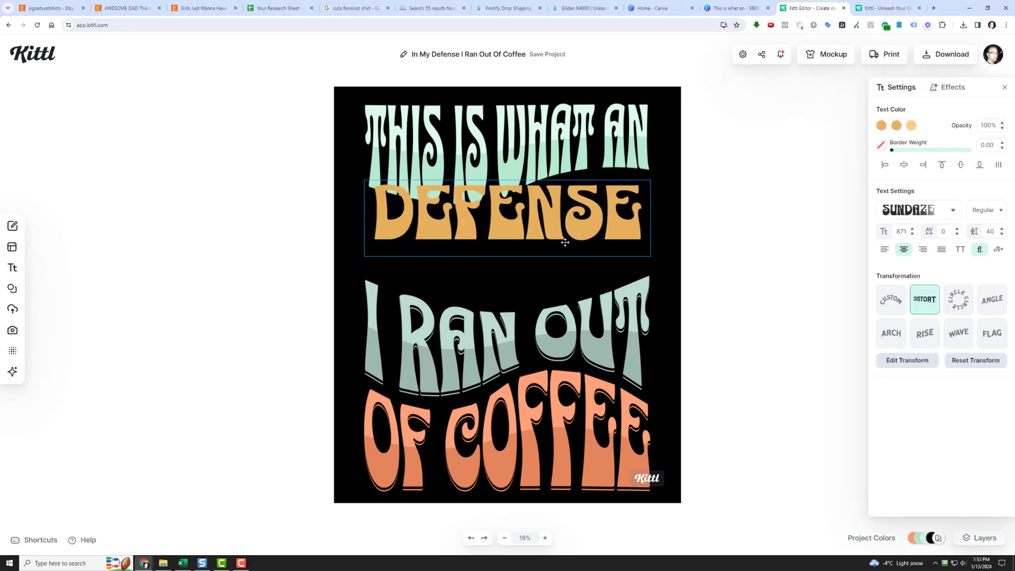
text(AWESOME)
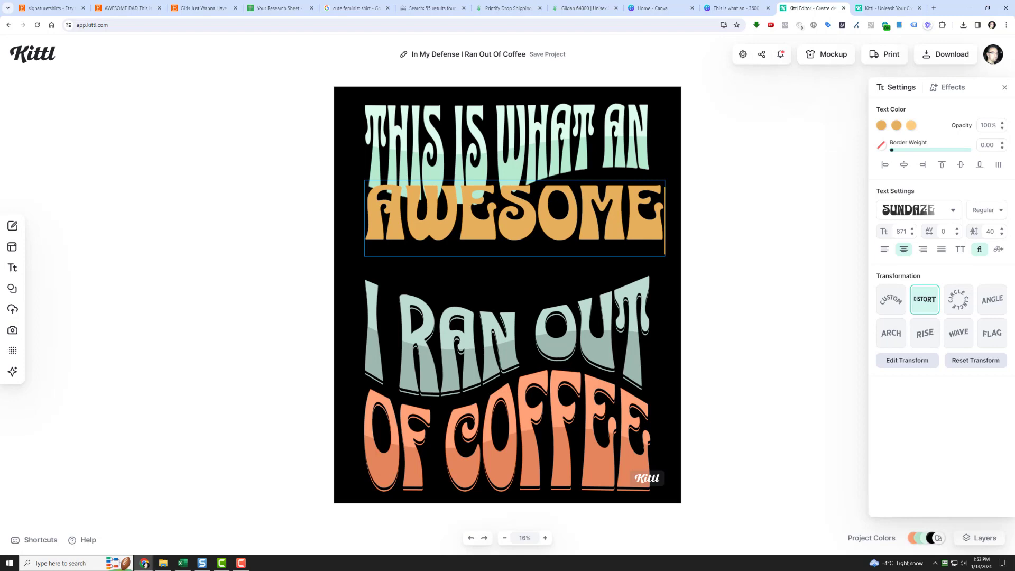
key(Return)
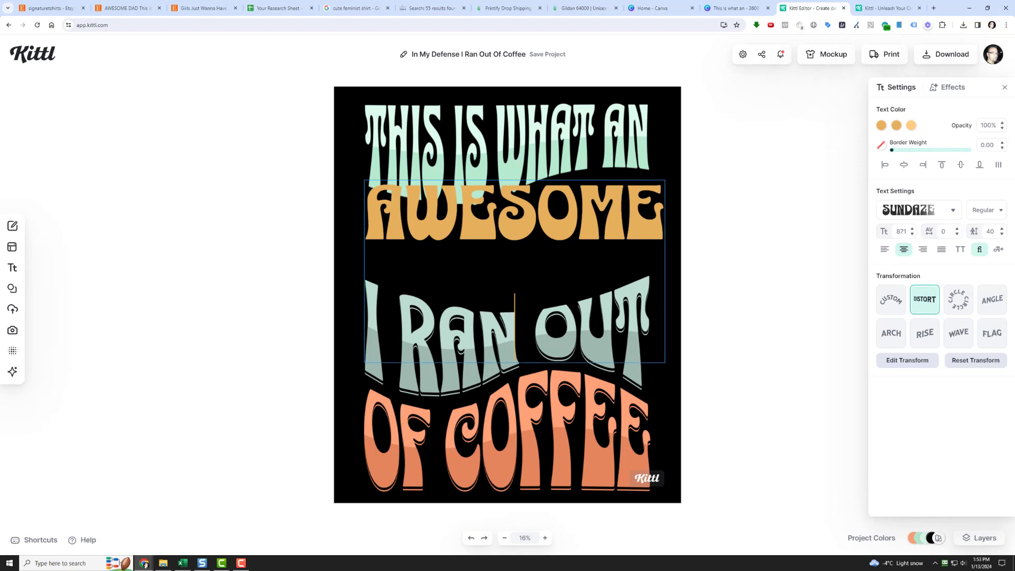
key(BackSpace)
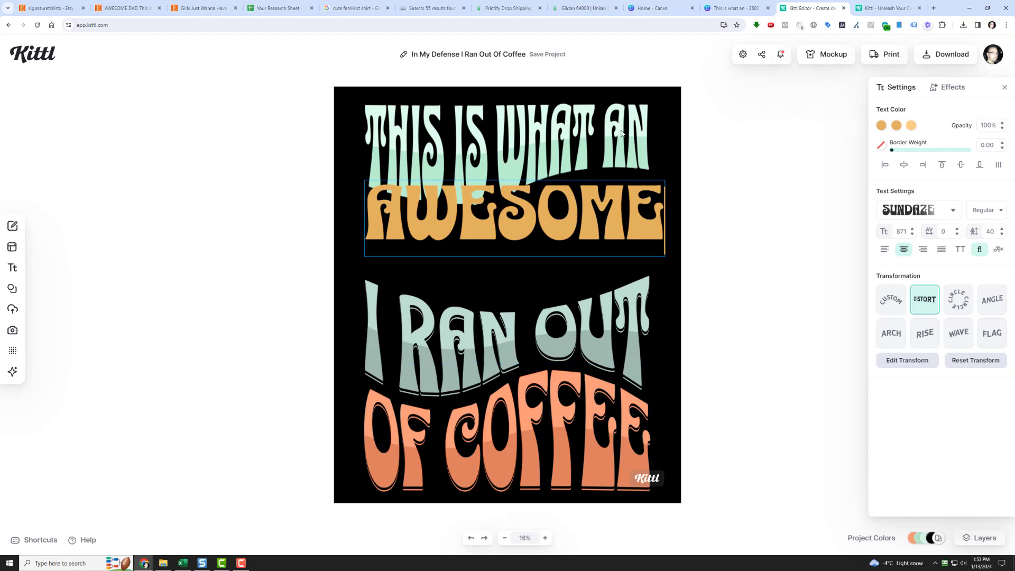
click(754, 230)
- Replace the text "I RAN OUT" on the design's third line with "DAD"
click(476, 368)
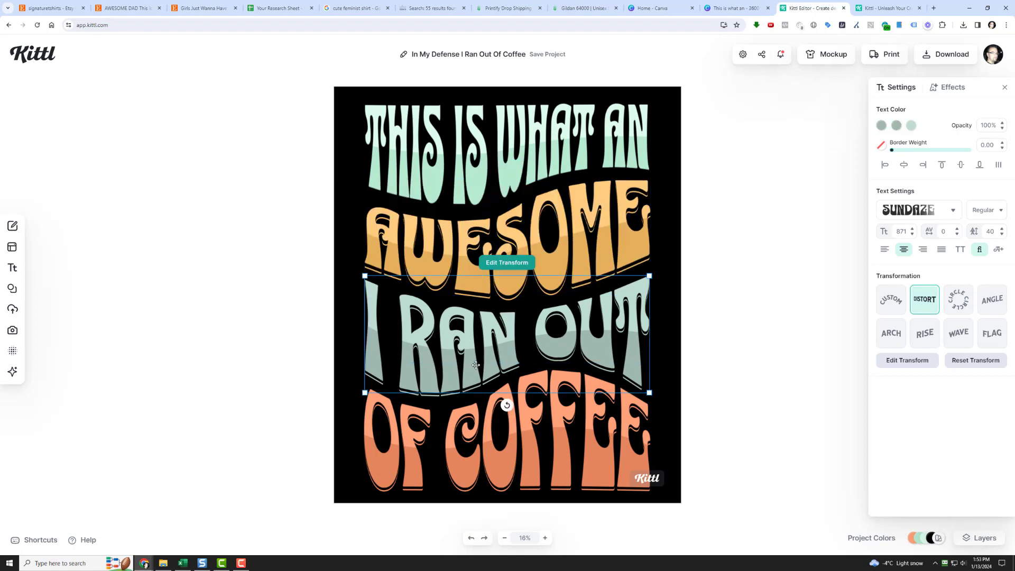
double_click(475, 365)
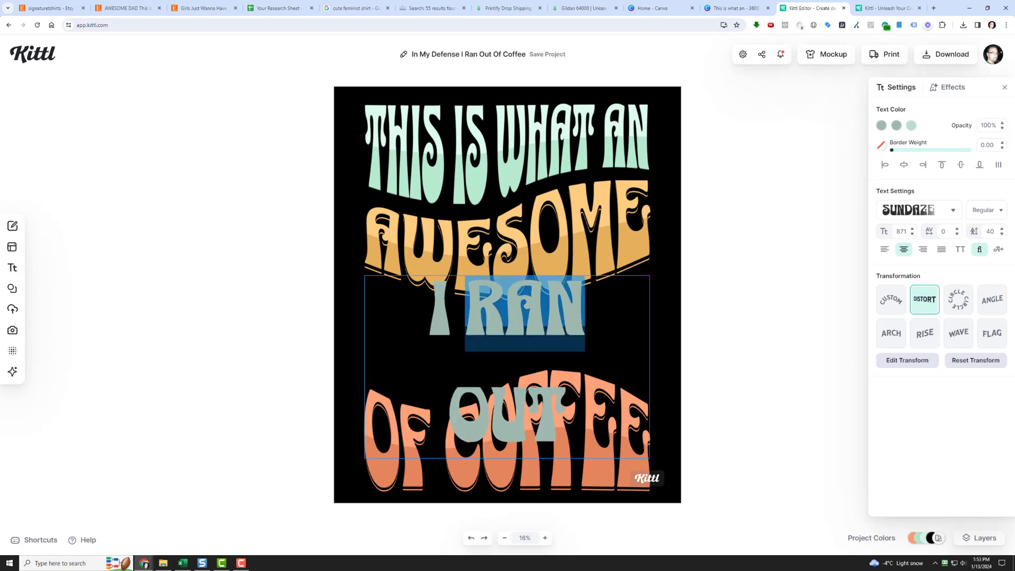
key(BackSpace)
key(Delete)
key(Delete)
key(Delete)
key(Delete)
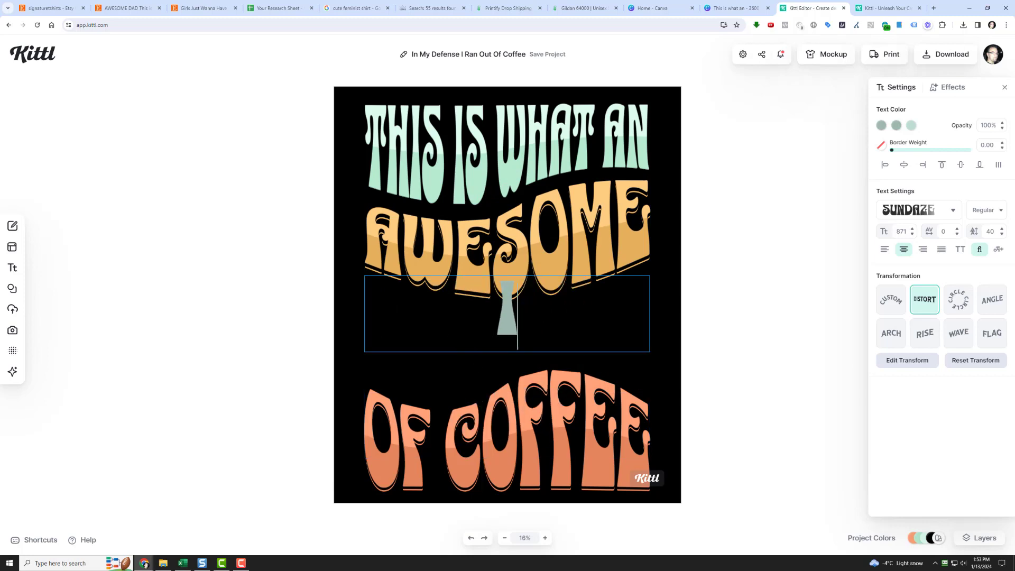
key(BackSpace)
text(DAD)
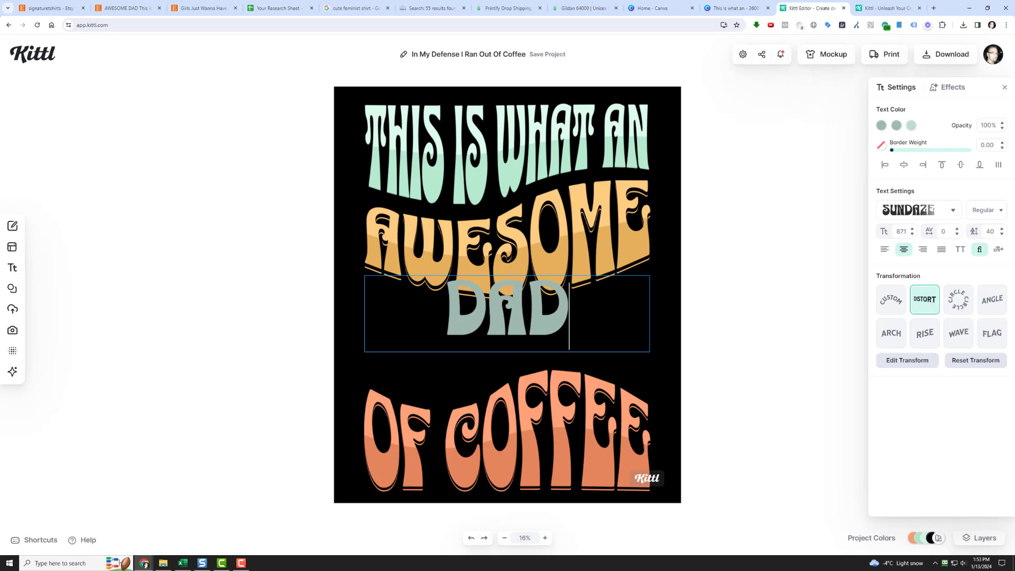
click(754, 209)
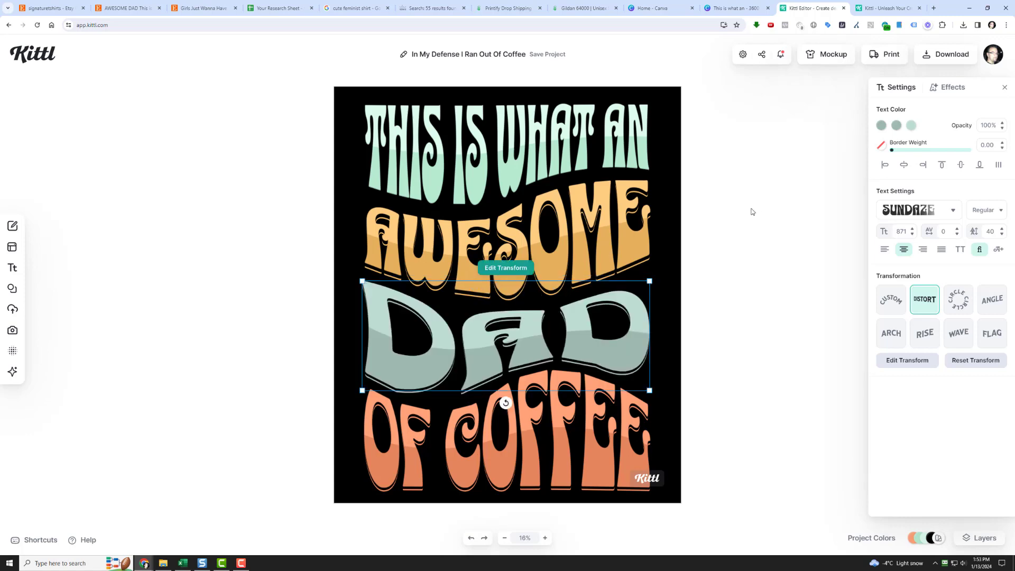
- Replace the text "OF COFFEE" on the design's last line with "LOOKS LIKE"
click(530, 448)
double_click(531, 448)
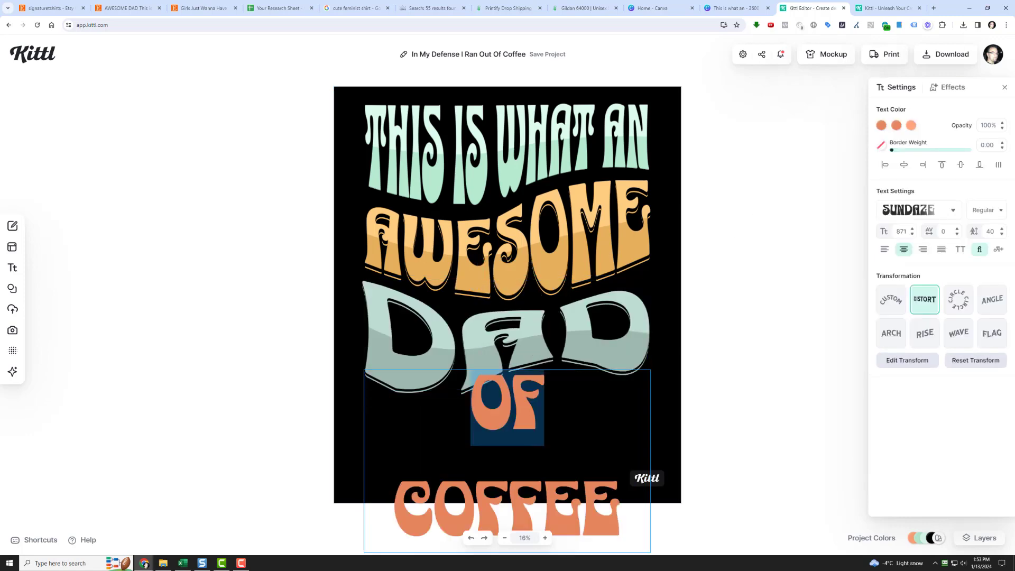
key(Delete)
key(Delete)
key(Delete)
key(Delete)
key(Delete)
key(Delete)
key(Delete)
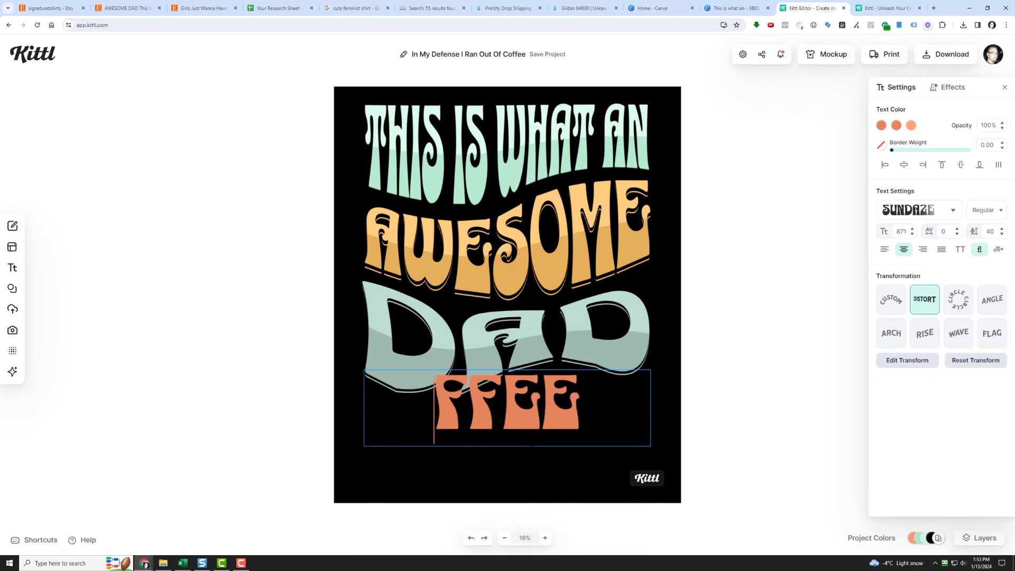
key(Delete)
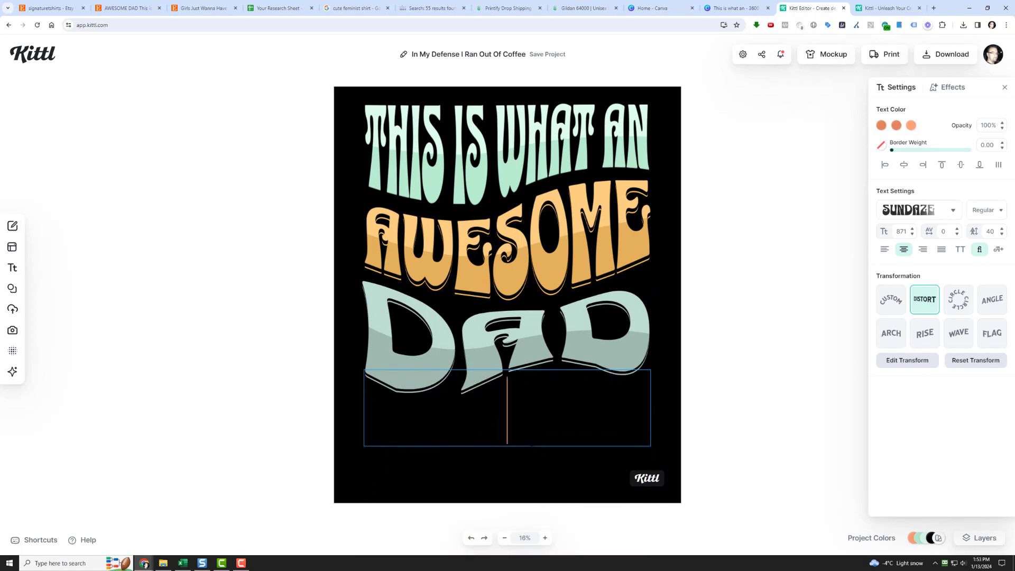
text(LOOKS)
text( LIKE)
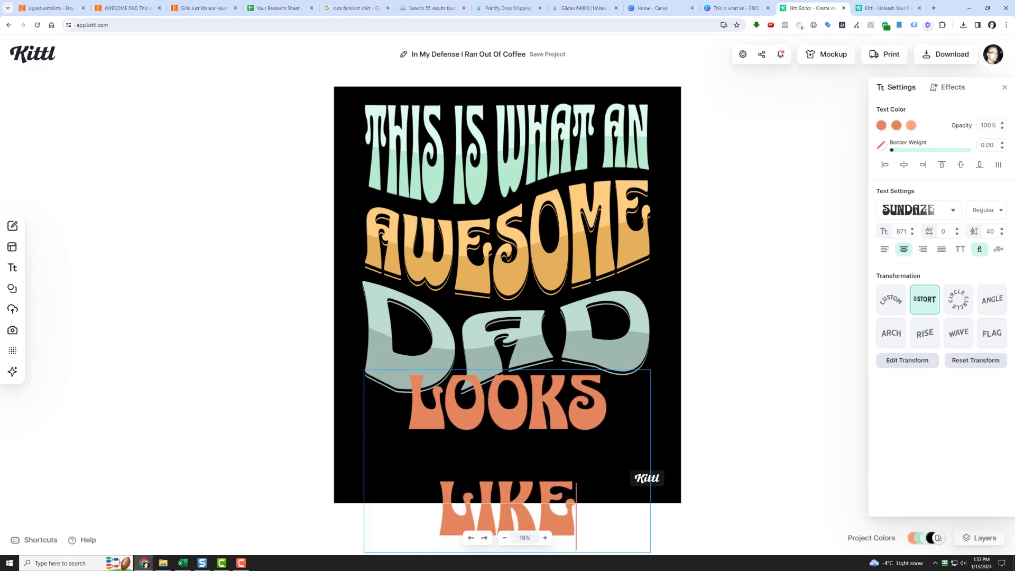
key(Escape)
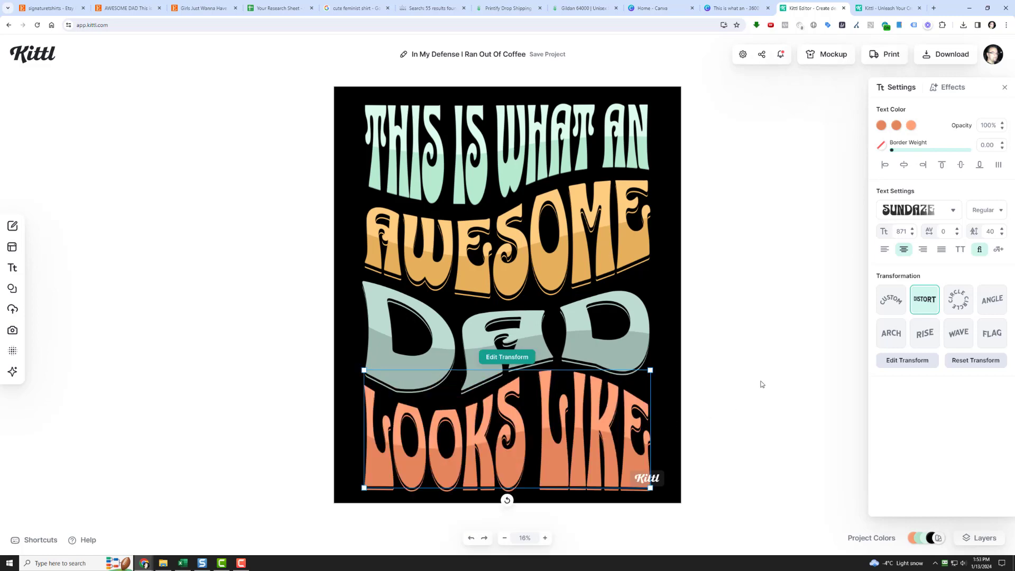
- View the plan upgrade offer for removing the Kittl logo from the design, dismiss it, and deselect the text
mouse_move(645, 475)
click(665, 471)
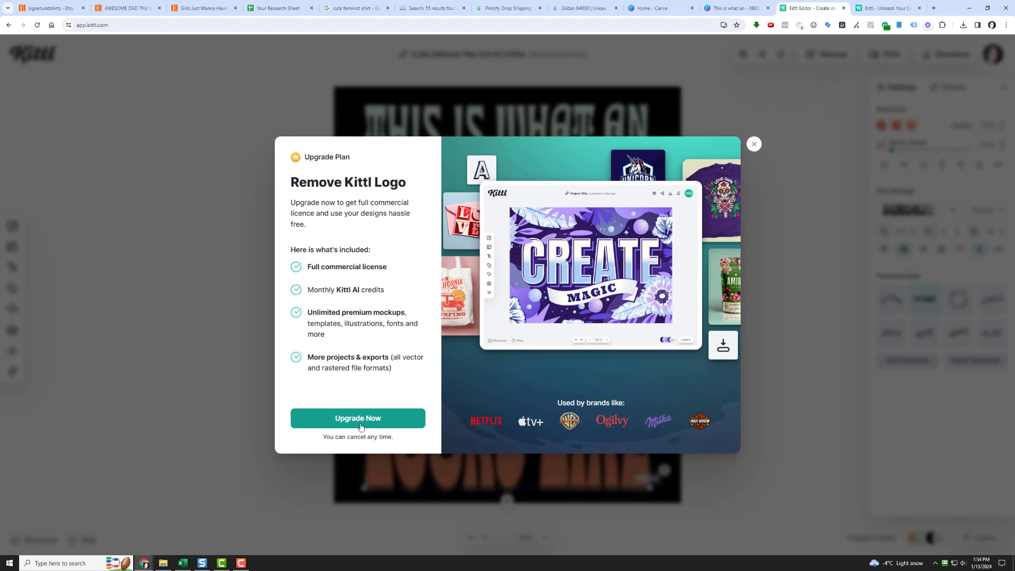
click(754, 144)
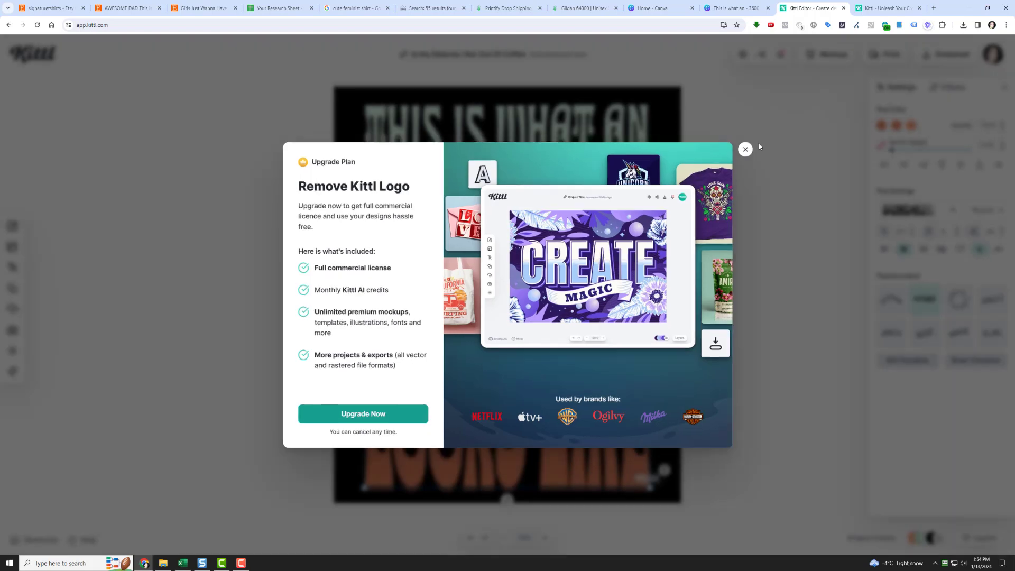
click(744, 282)
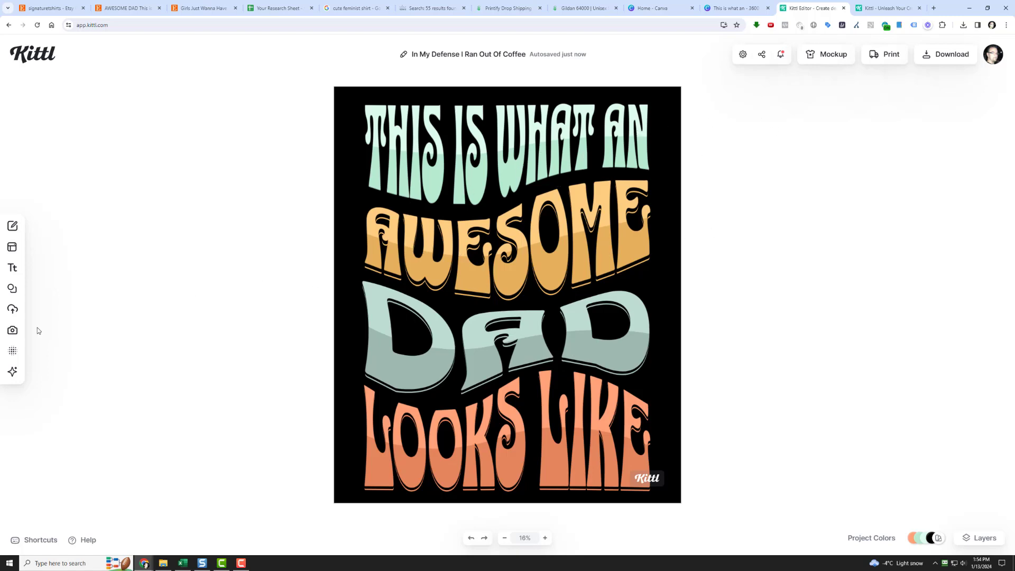
- Rename the project as "This Is What An Awesome Dad Looks Like"
mouse_move(16, 307)
triple_click(470, 55)
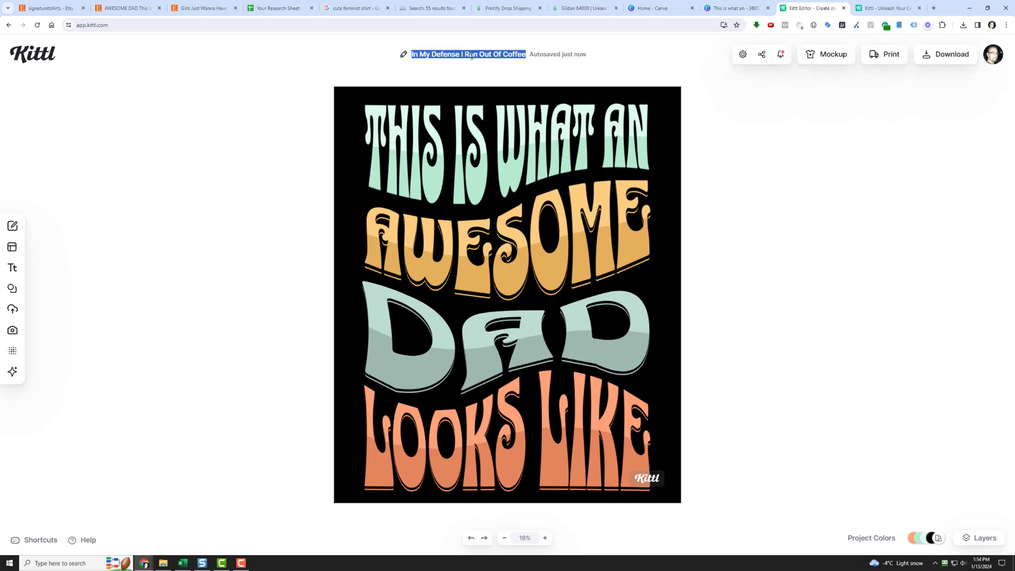
text(This Is What An)
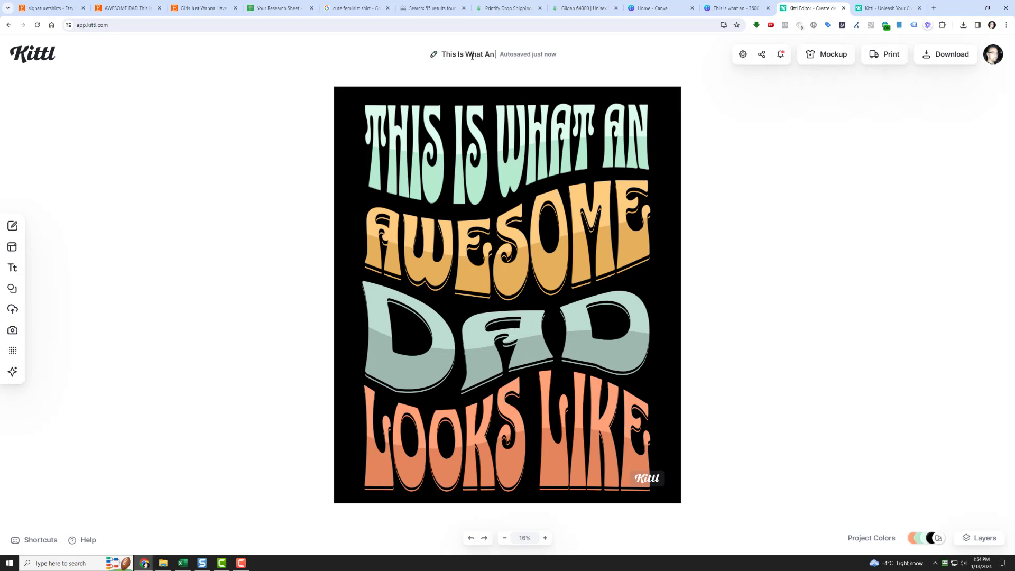
text( Awesome Dad)
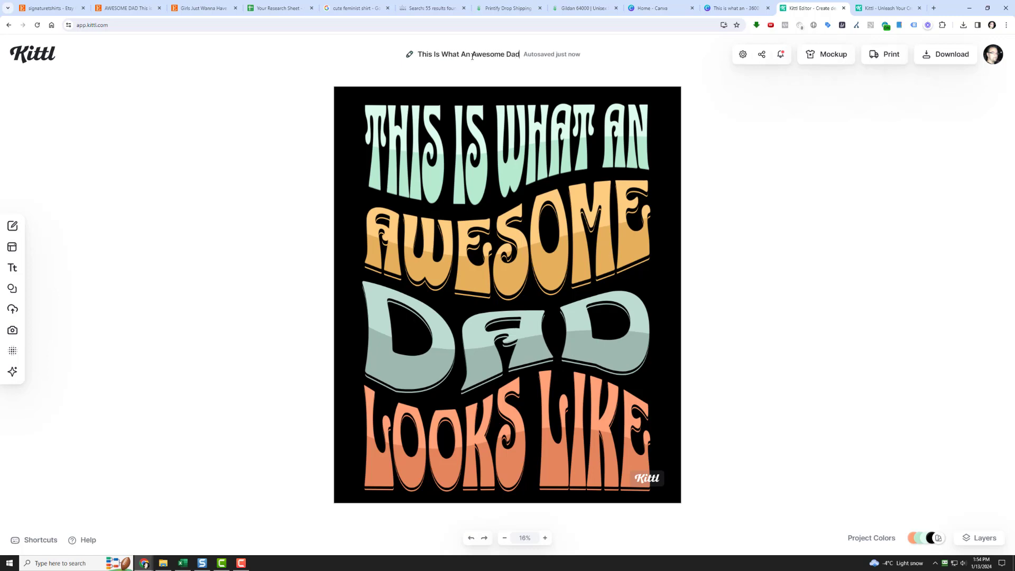
text( Looks L)
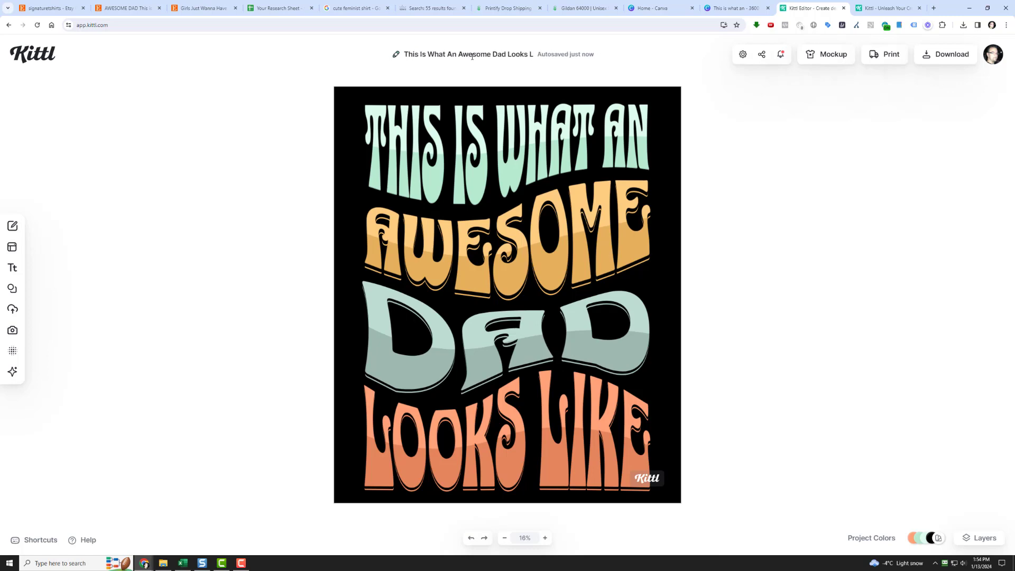
text(ike)
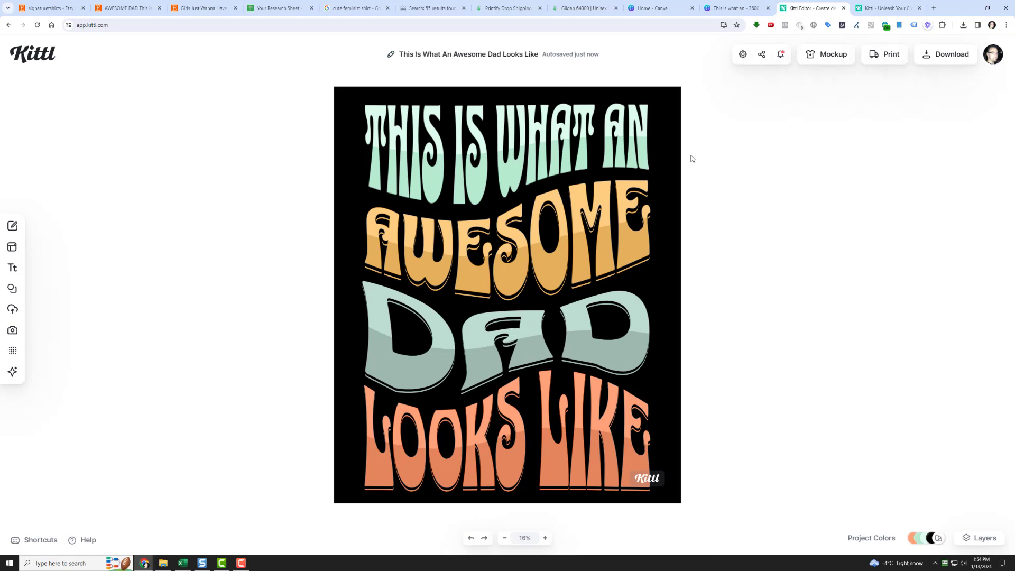
- Download the design as a PNG and dismiss the notice about crediting Kittl
click(951, 61)
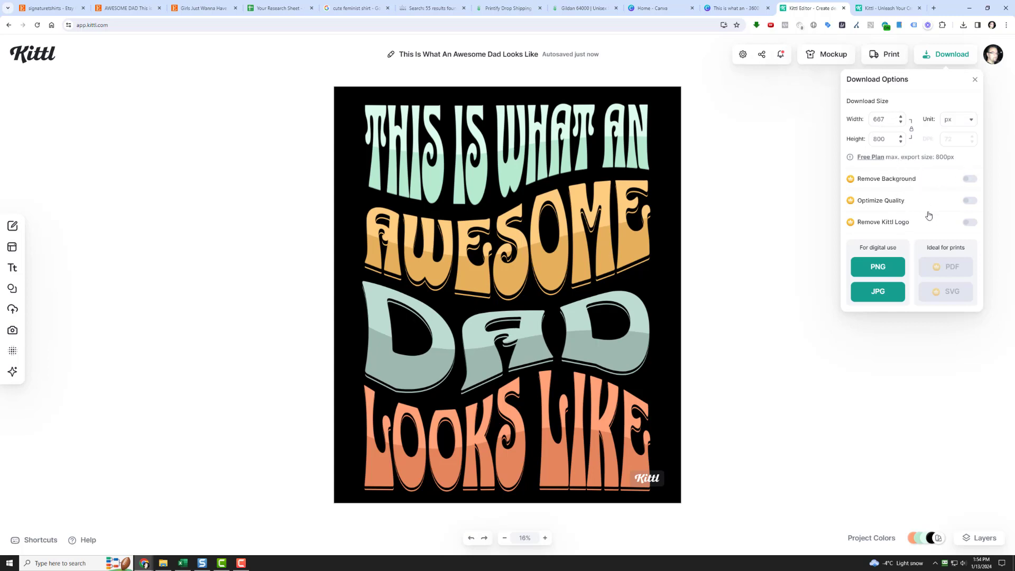
click(880, 271)
click(878, 268)
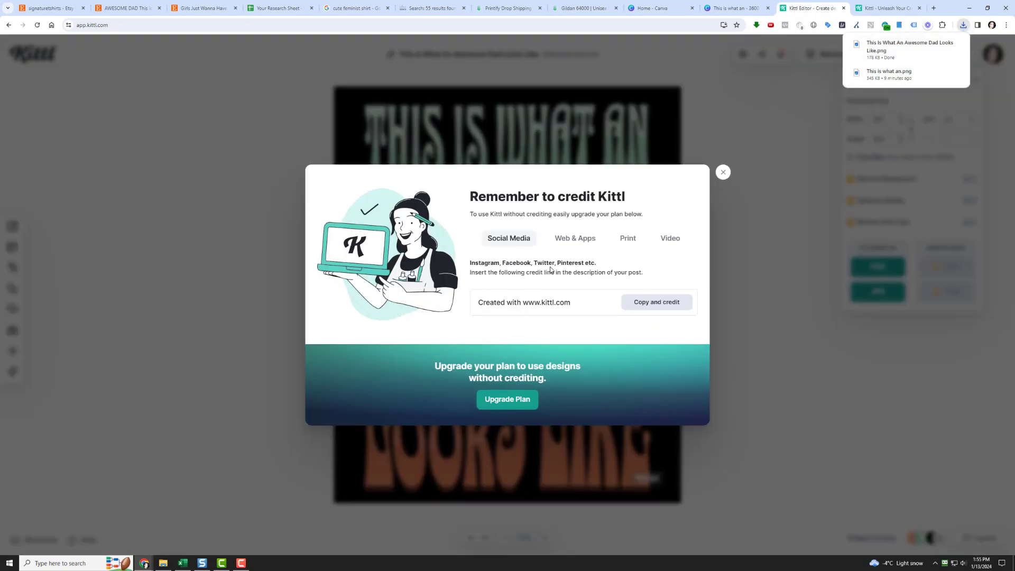
click(723, 172)
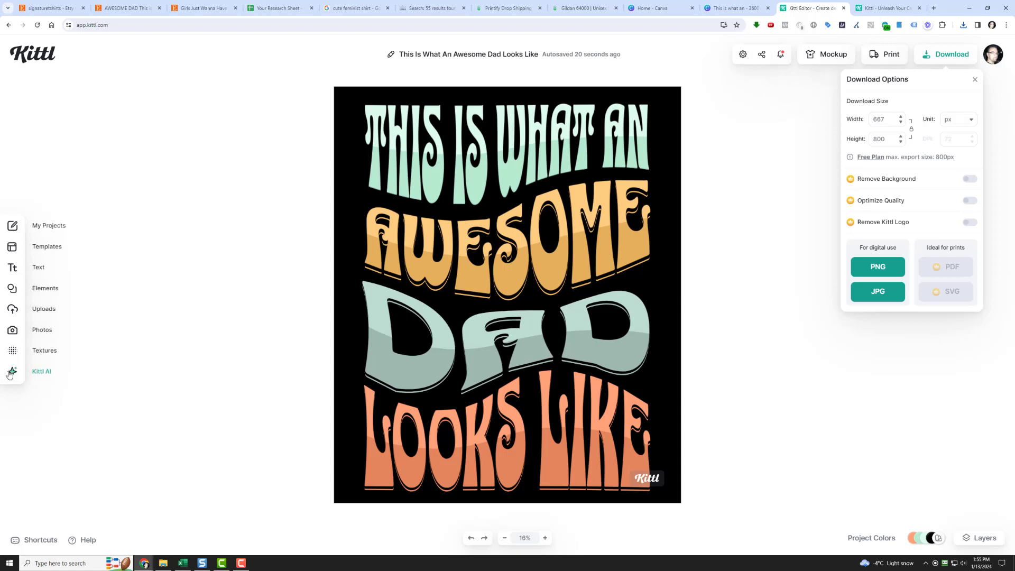
- Browse the image, clipart, vector and pattern styles of the Kittl AI image generator, and close it
click(44, 377)
click(44, 376)
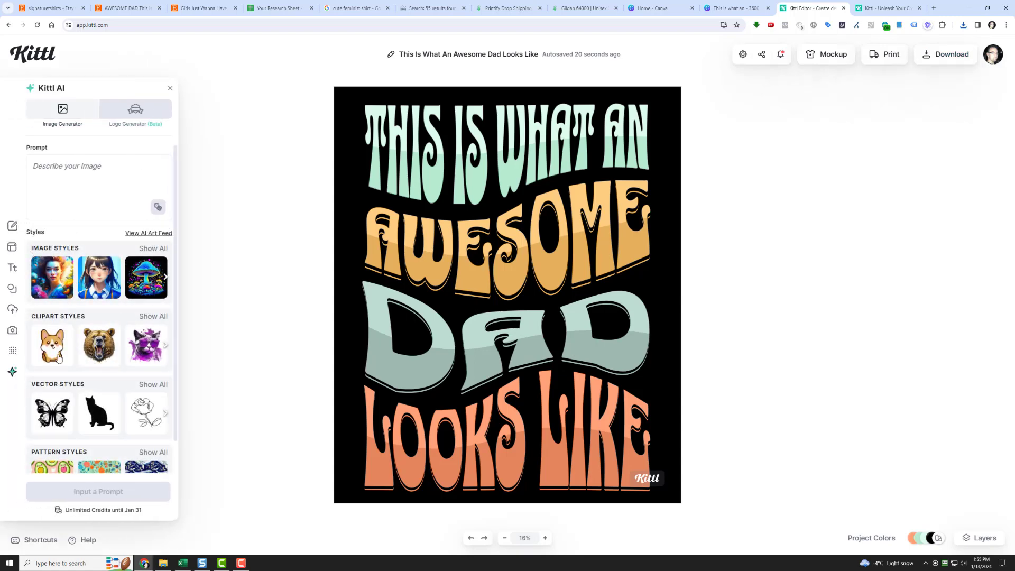
scroll(108, 323, down, 1)
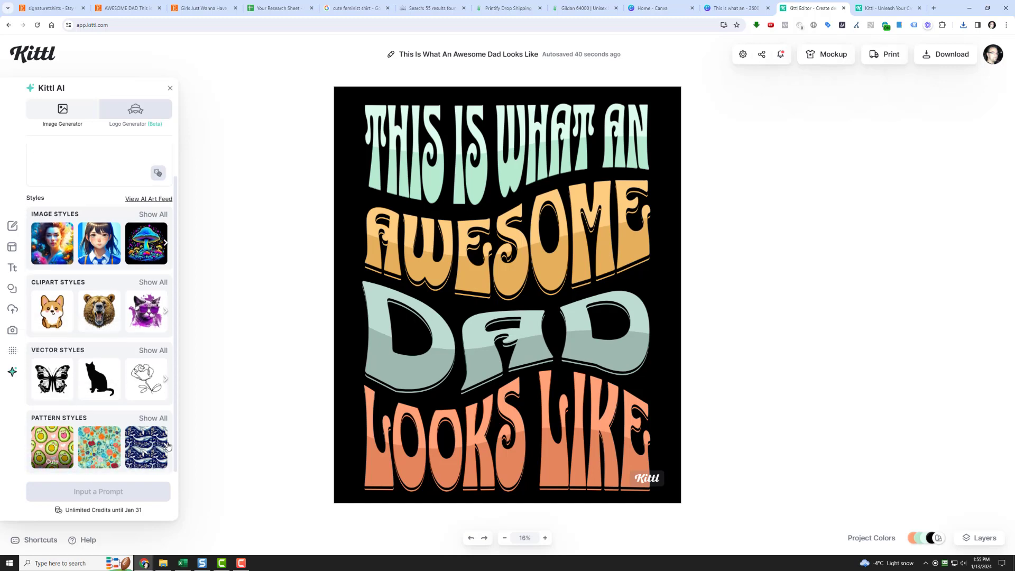
scroll(93, 407, up, 1)
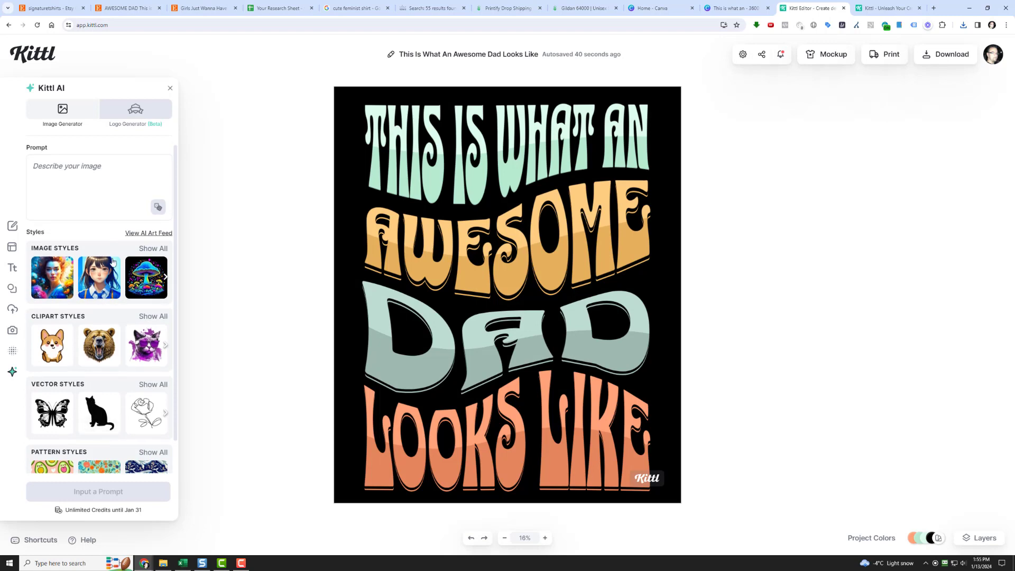
click(170, 89)
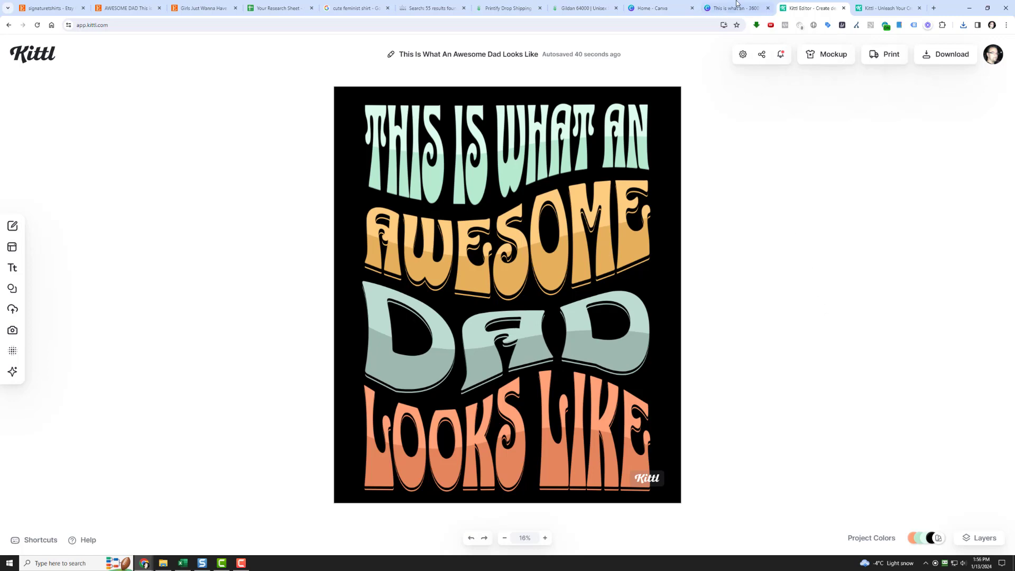
- Compare the "This is what an" design in Canva with the Kittl version, ending on the Kittl design
click(759, 5)
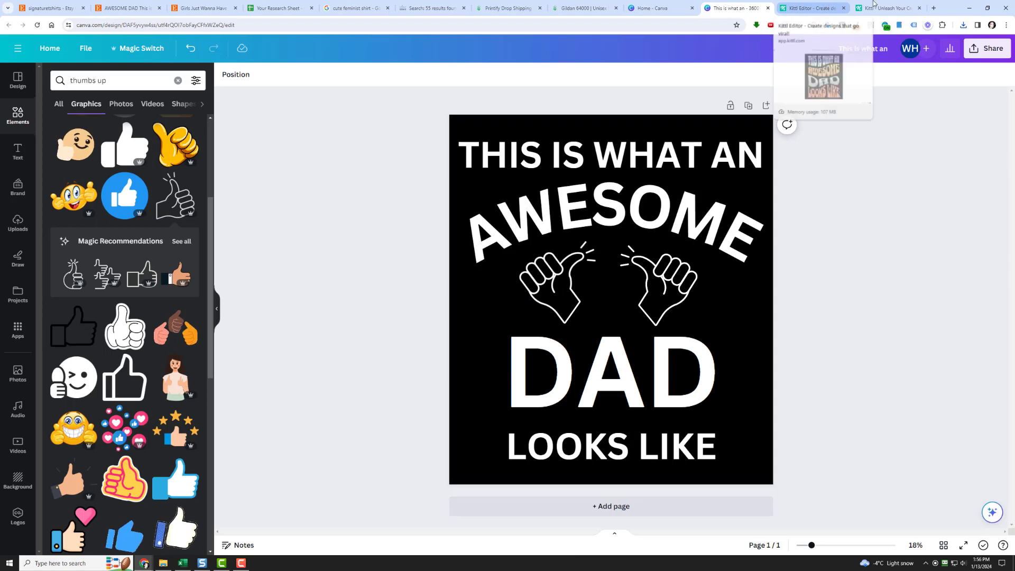
click(862, 6)
click(838, 5)
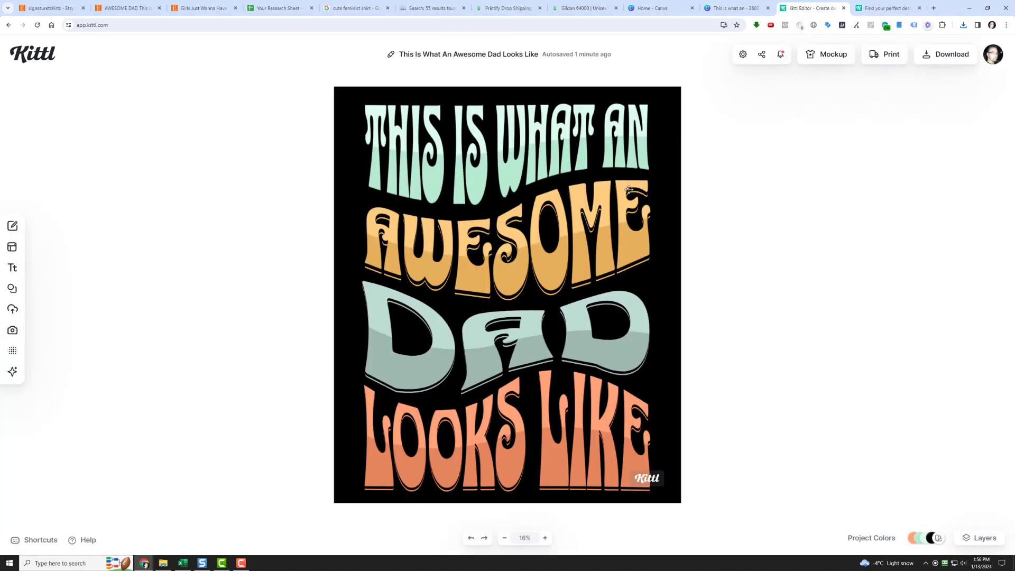
click(737, 5)
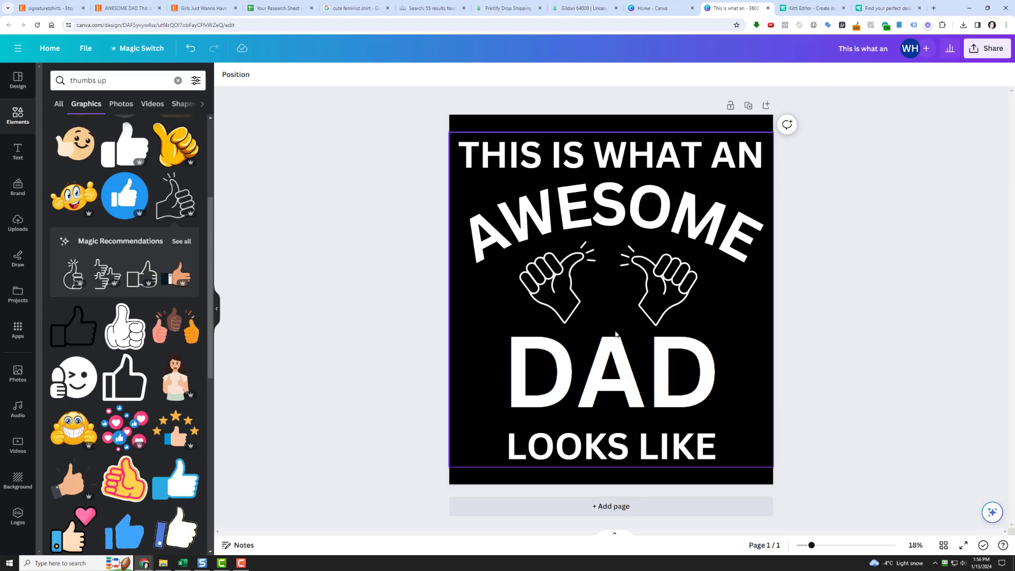
click(828, 5)
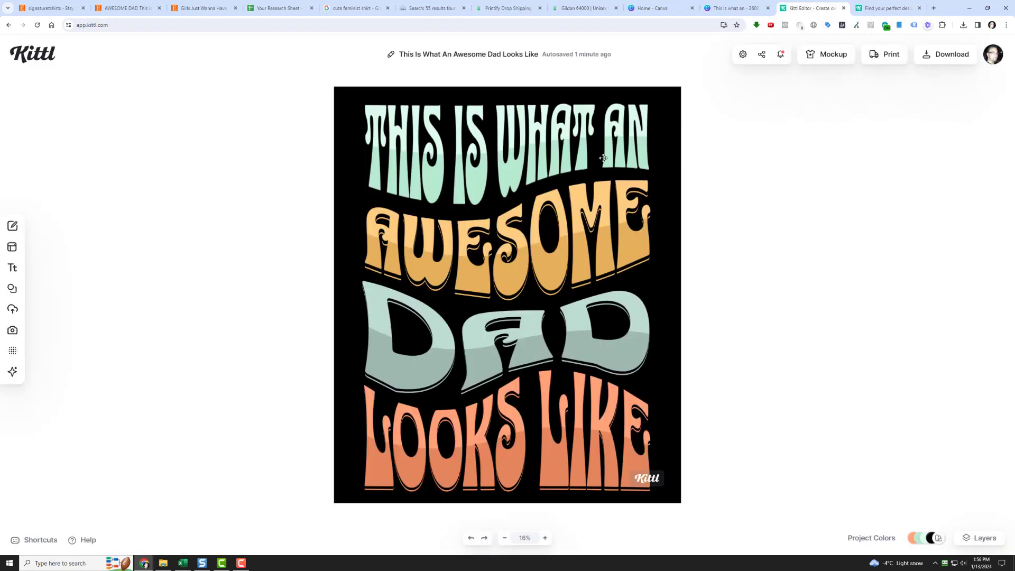